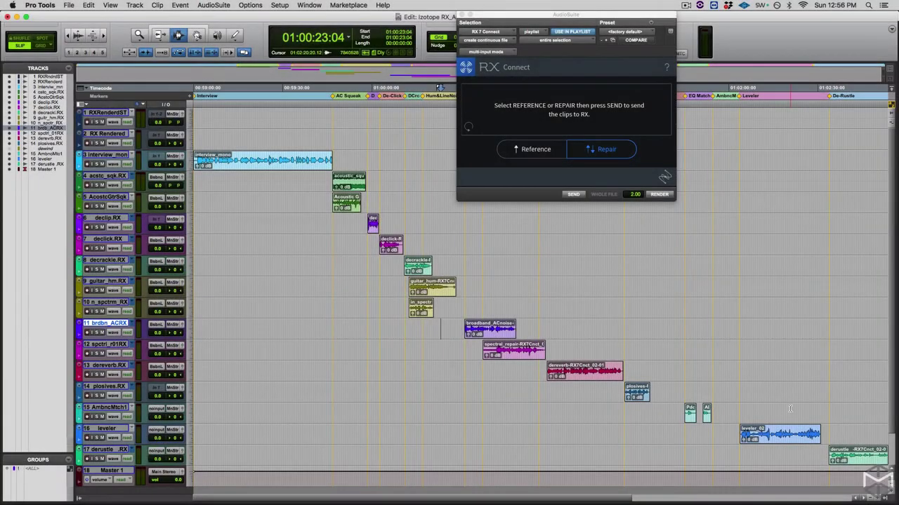
- Select, zoom to, solo and play back the leveler_02 clip
left_click(767, 438)
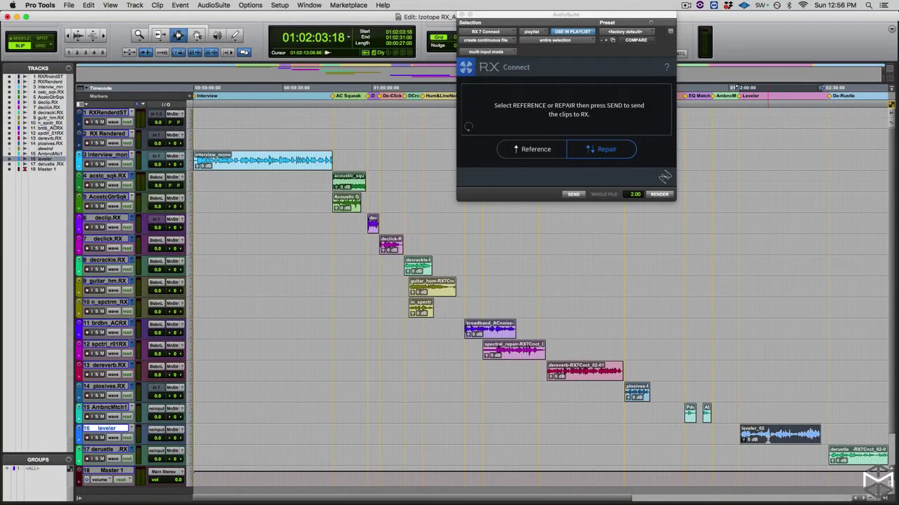
key("ctrl+e")
key("shift+s")
key("space")
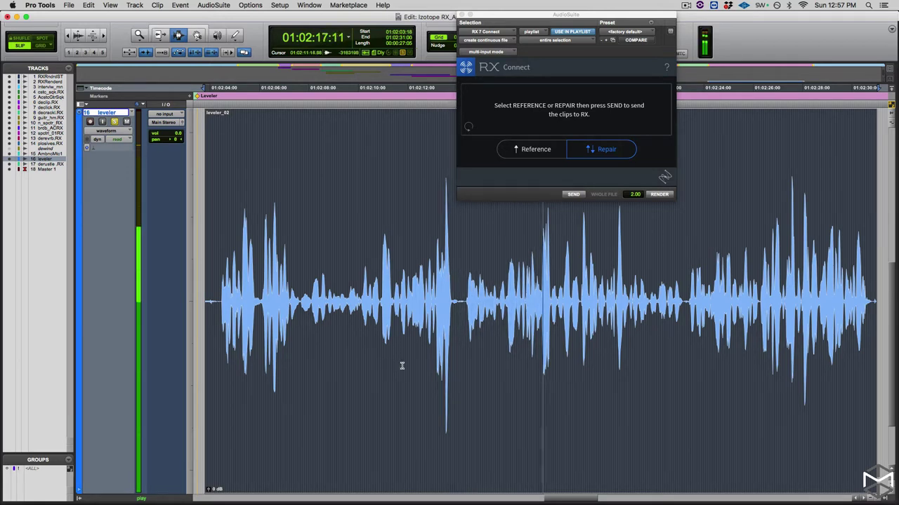
key("space")
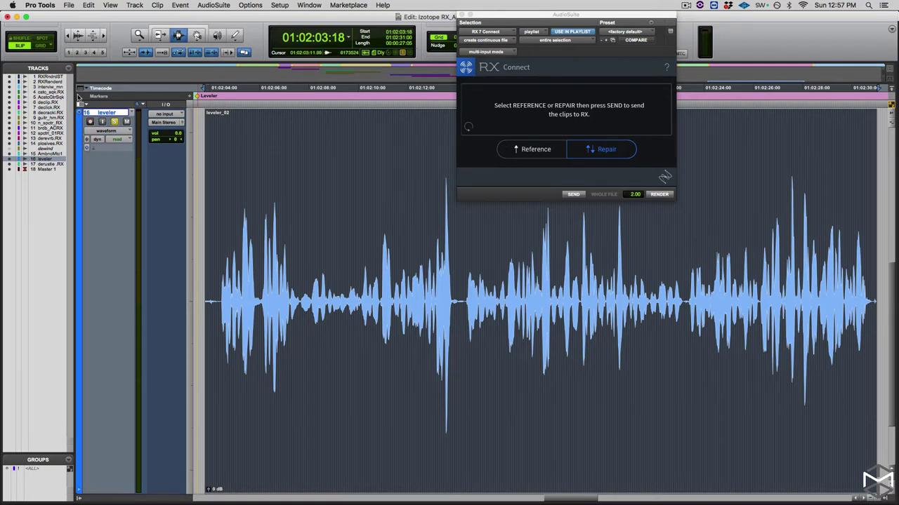
- Duplicate the track's playlist as leveler.RX and send the clip to RX 7 through RX Connect
key("ctrl+alt+backslash")
key("Right")
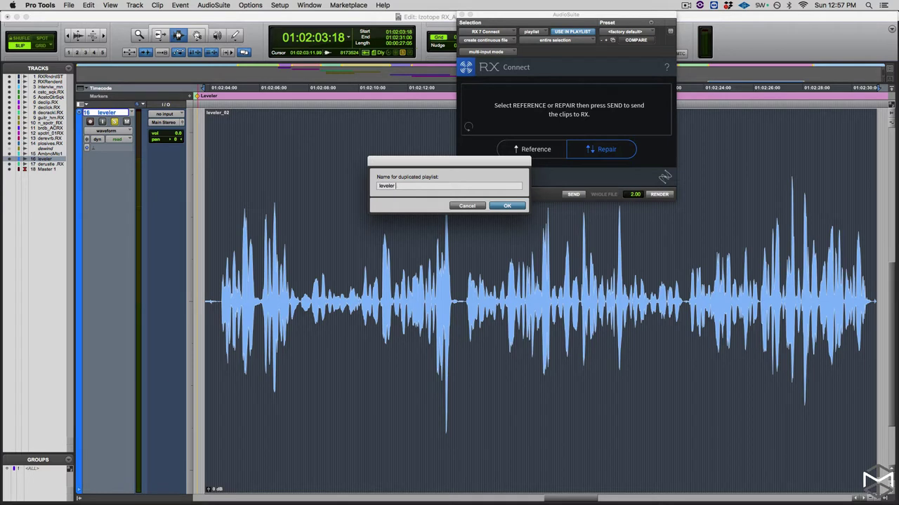
type("RX")
key("Return")
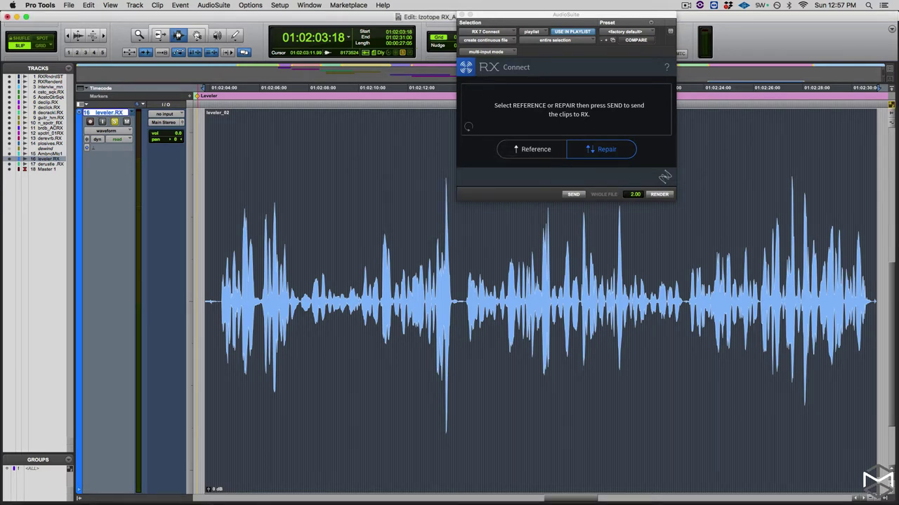
left_click(600, 149)
left_click(574, 194)
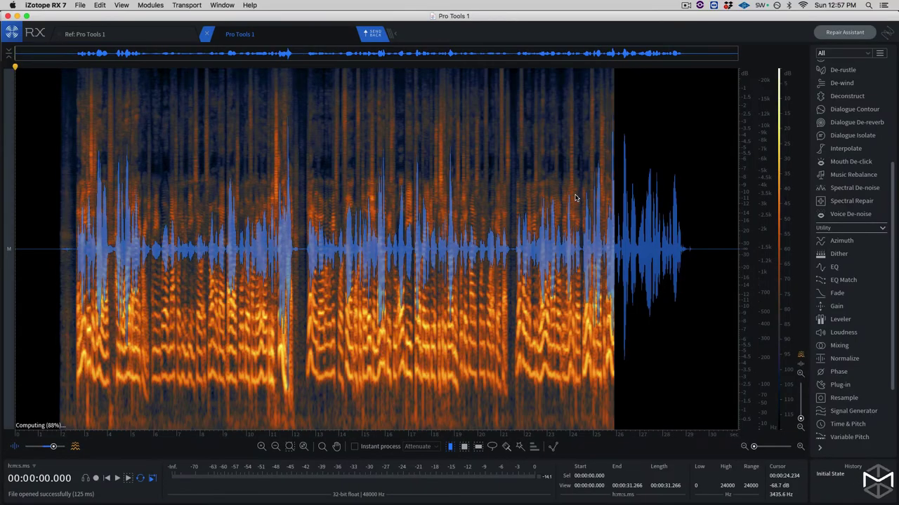
- Pick Leveler from the module list and place its panel over the spectrogram
scroll(820, 196, "up", 4)
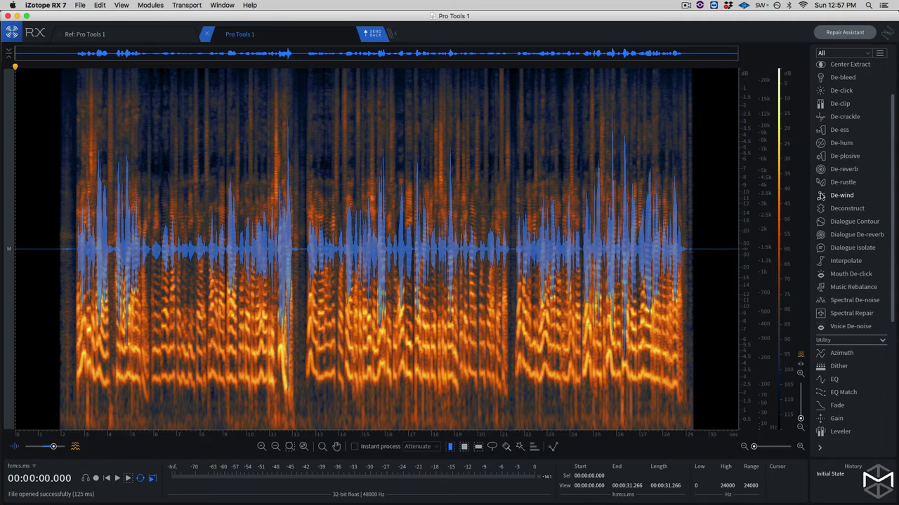
left_click(841, 432)
left_click_drag(763, 195, 452, 175)
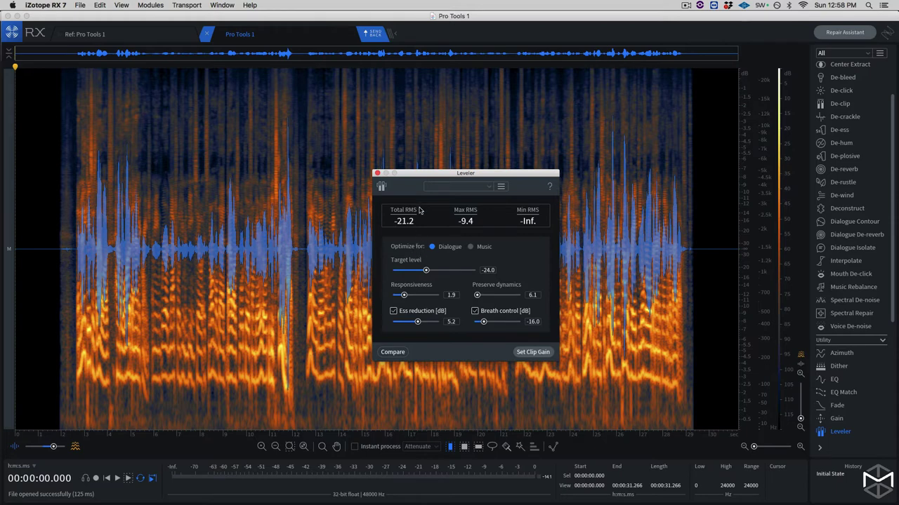
- Move the Responsiveness slider up and back down, leaving it at 1.2, and reposition the panel
left_click_drag(414, 177, 414, 167)
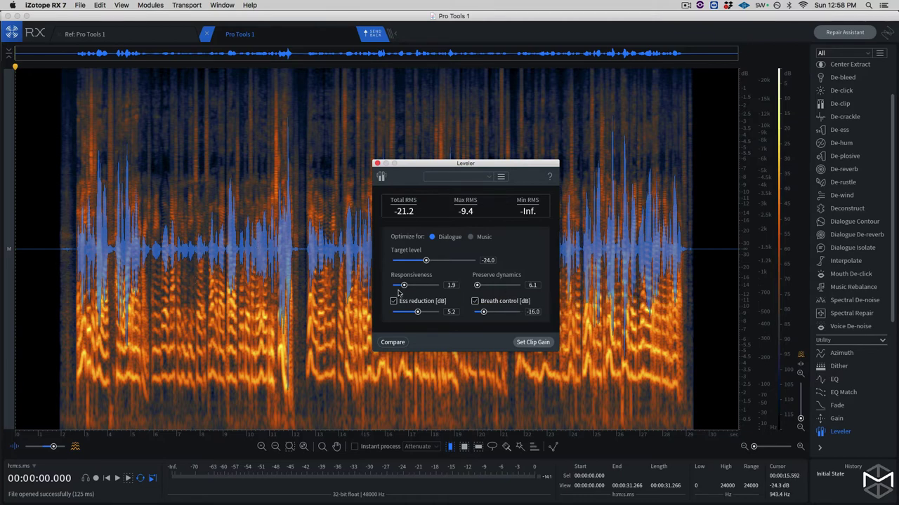
left_click_drag(403, 288, 435, 294)
left_click_drag(436, 286, 399, 293)
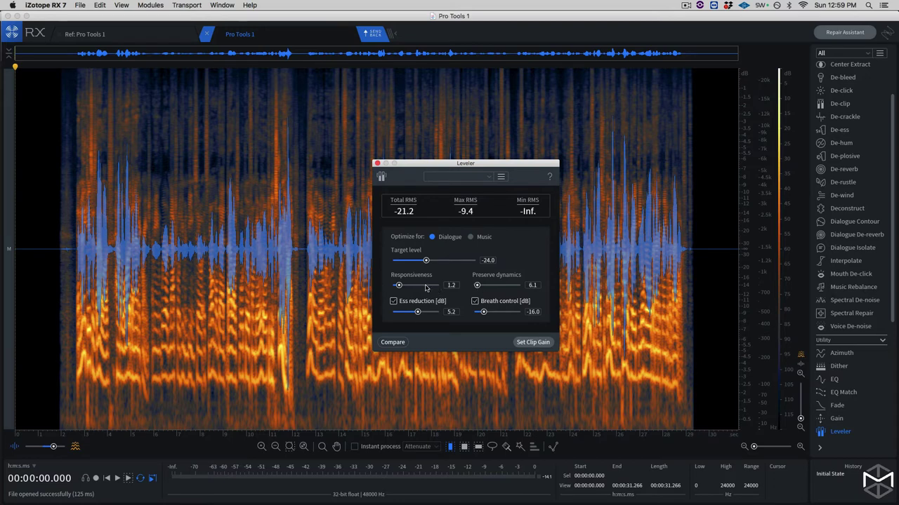
left_click_drag(458, 163, 450, 135)
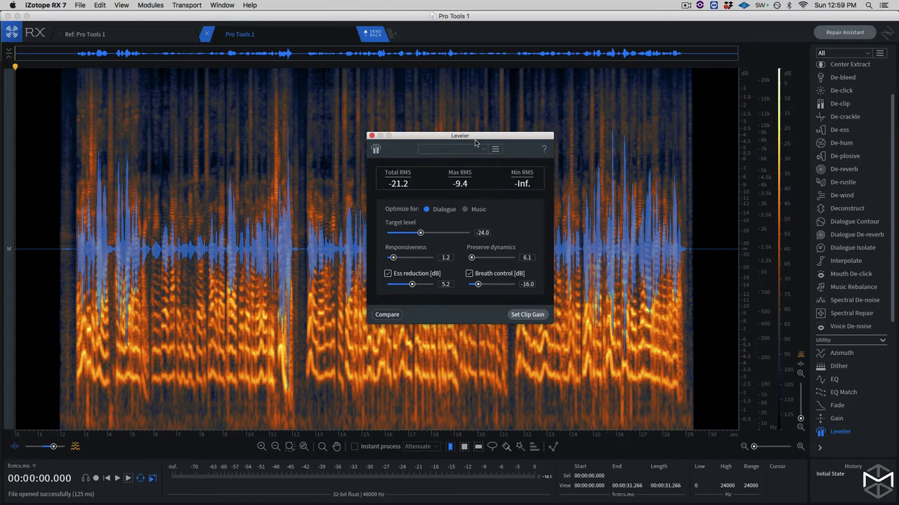
- Select the entire audio file and move the Leveler panel off to the right
left_click_drag(475, 140, 416, 128)
left_click(554, 449)
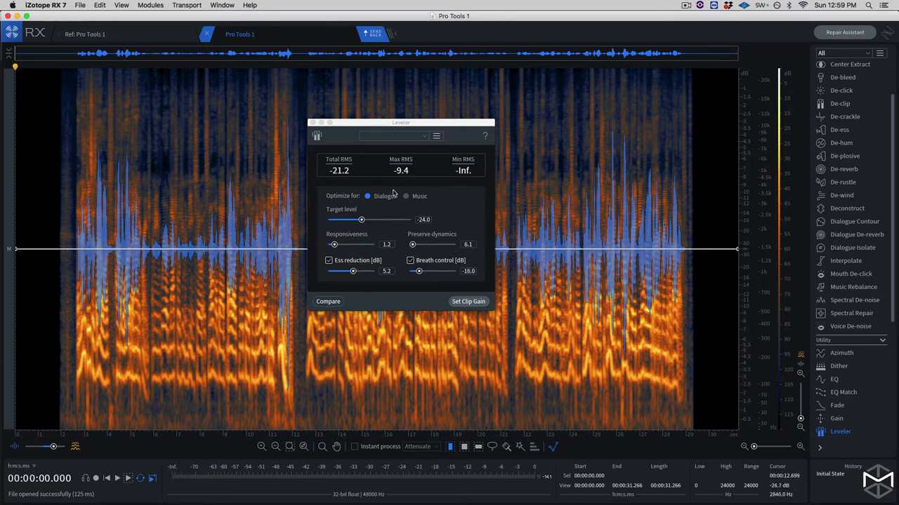
left_click_drag(396, 118, 482, 110)
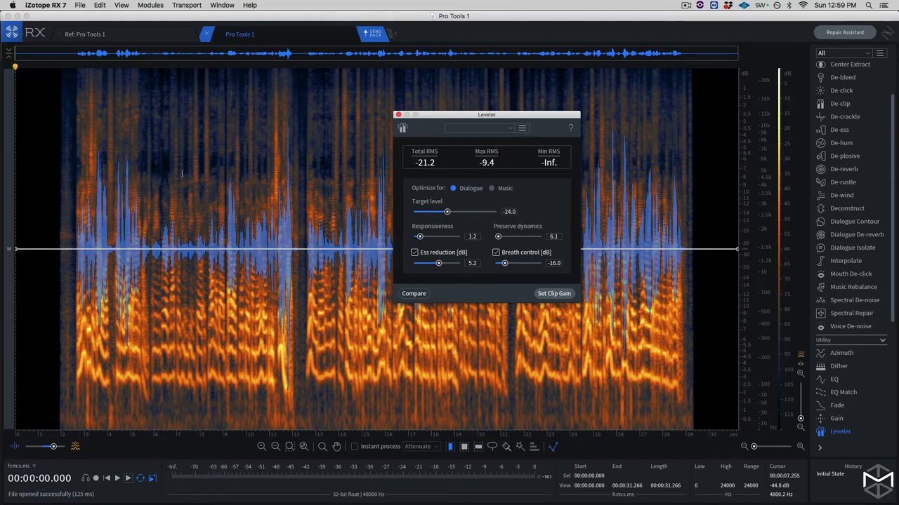
key("super+a")
left_click_drag(468, 116, 634, 166)
- Set Responsiveness 2.0 and Preserve dynamics 5.0, storing them as Leveler: Settings 1
left_click_drag(586, 287, 588, 288)
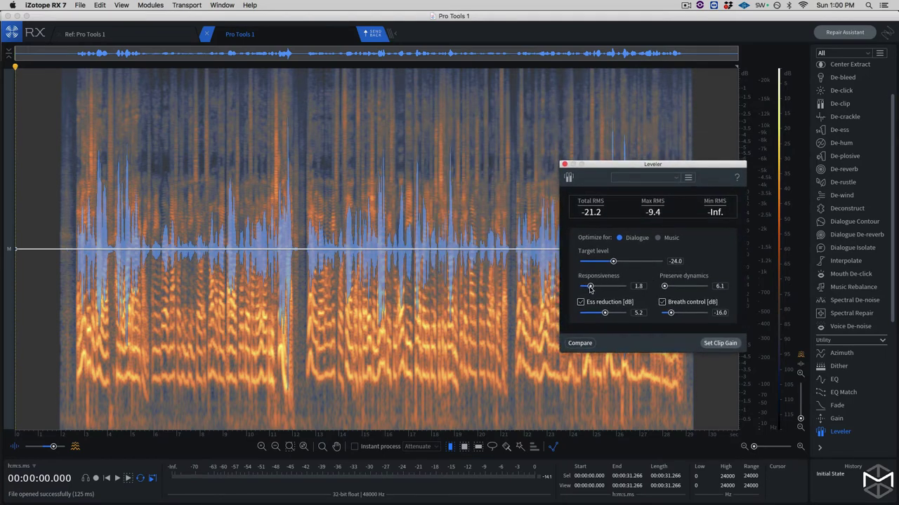
left_click(715, 286)
type("5")
key("Return")
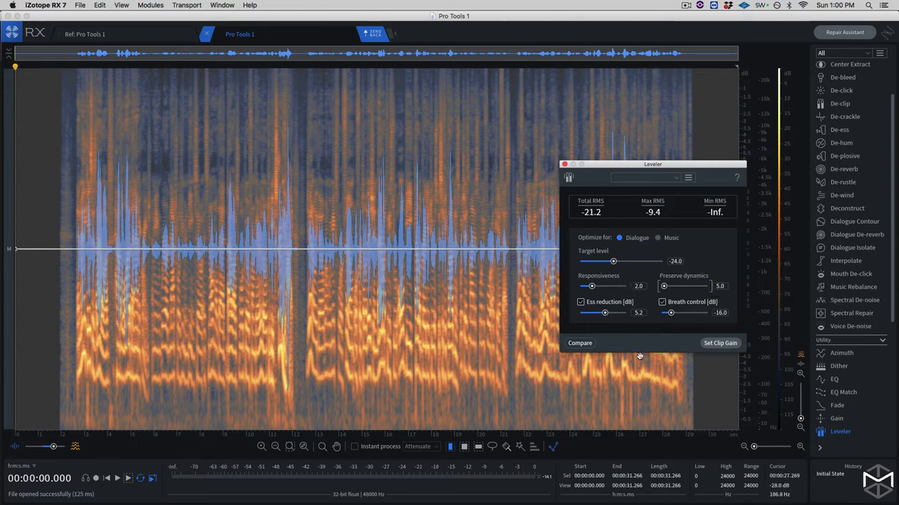
left_click(580, 343)
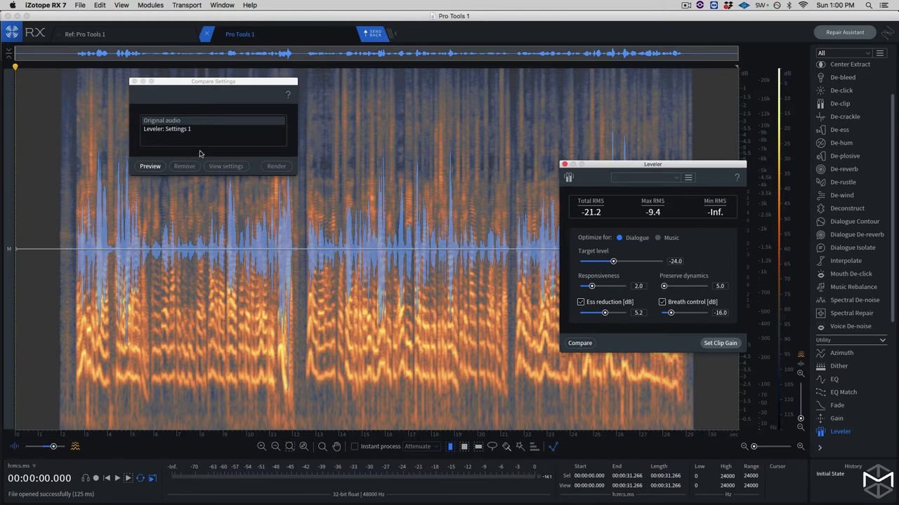
- Preview the comparison, then select and audition Leveler: Settings 1 with its gain curve showing
left_click(149, 167)
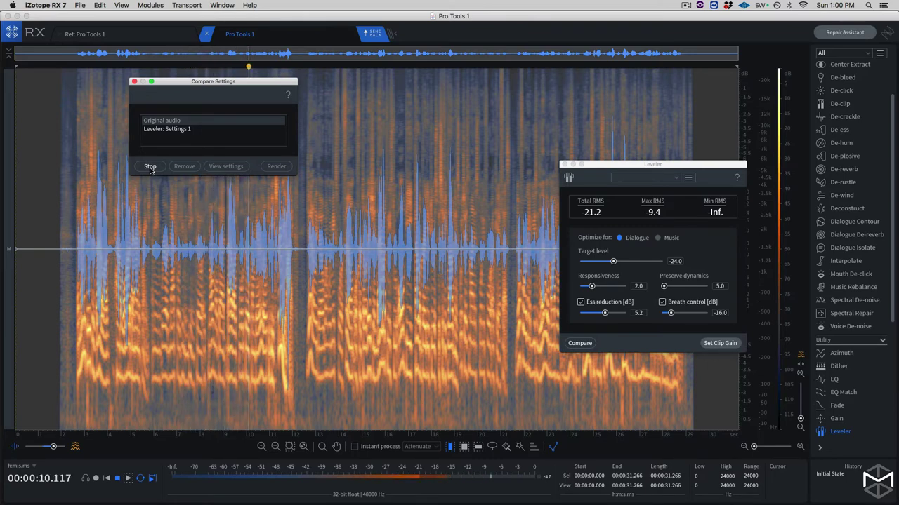
left_click(149, 167)
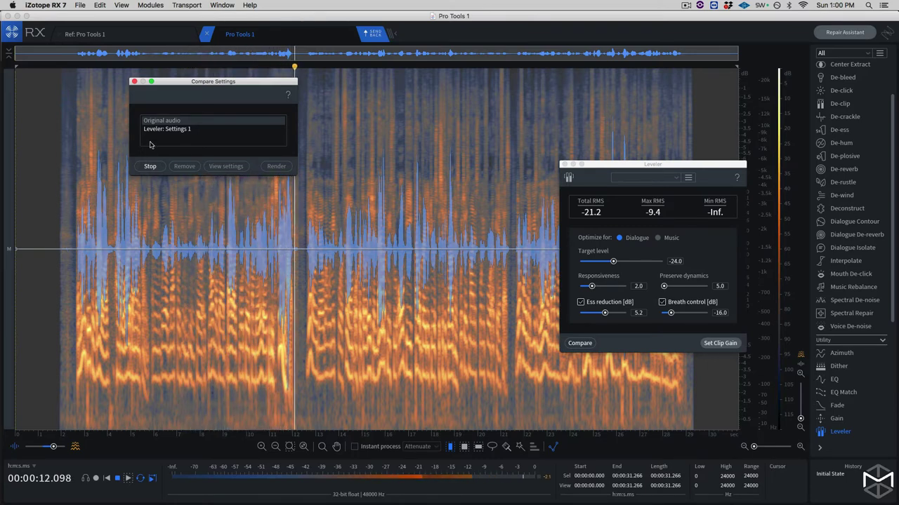
left_click(154, 131)
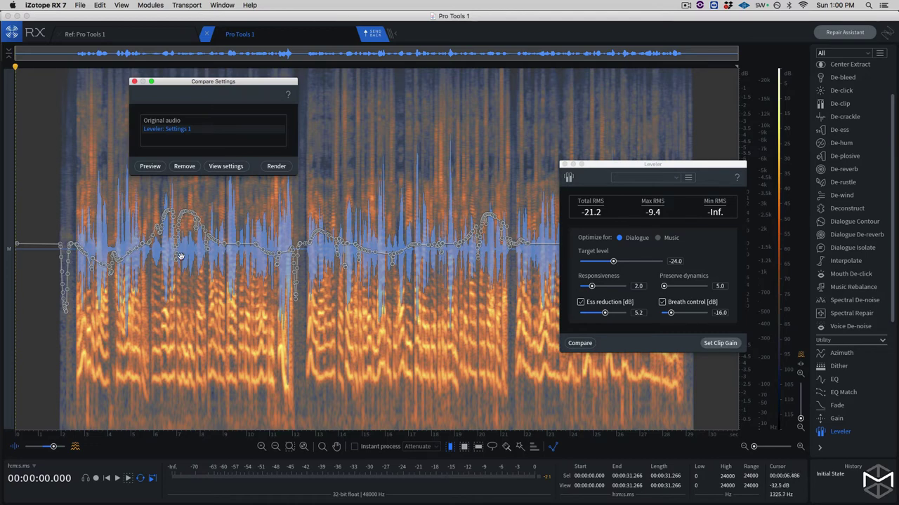
left_click(150, 167)
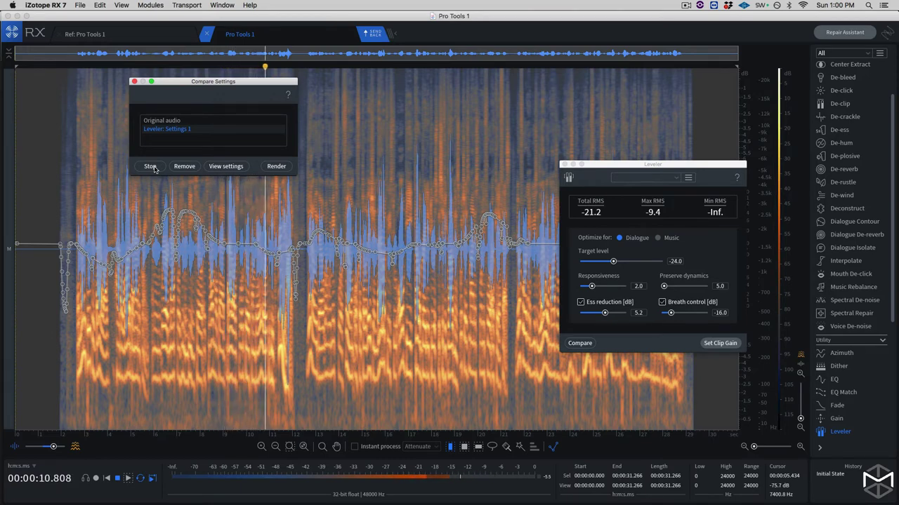
left_click(154, 168)
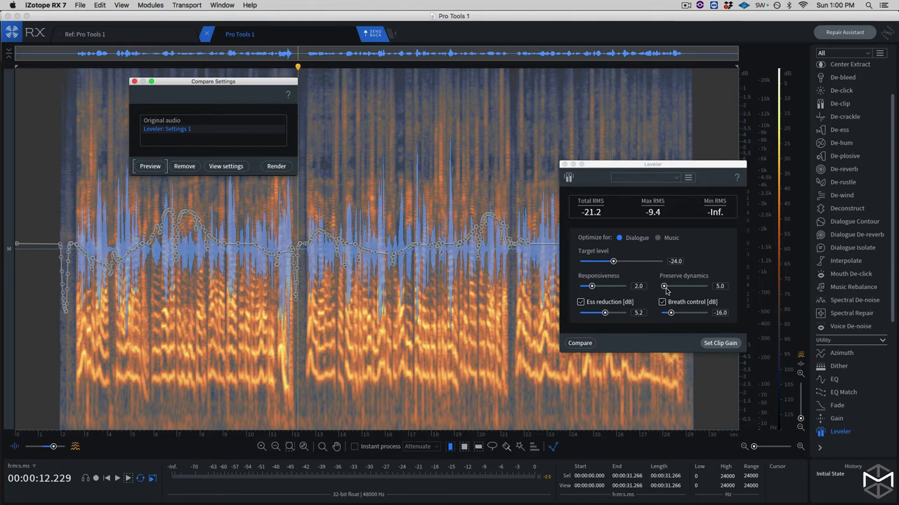
- Raise Preserve dynamics to 60.0, store it as Leveler: Settings 2, and audition it
left_click_drag(666, 288, 689, 295)
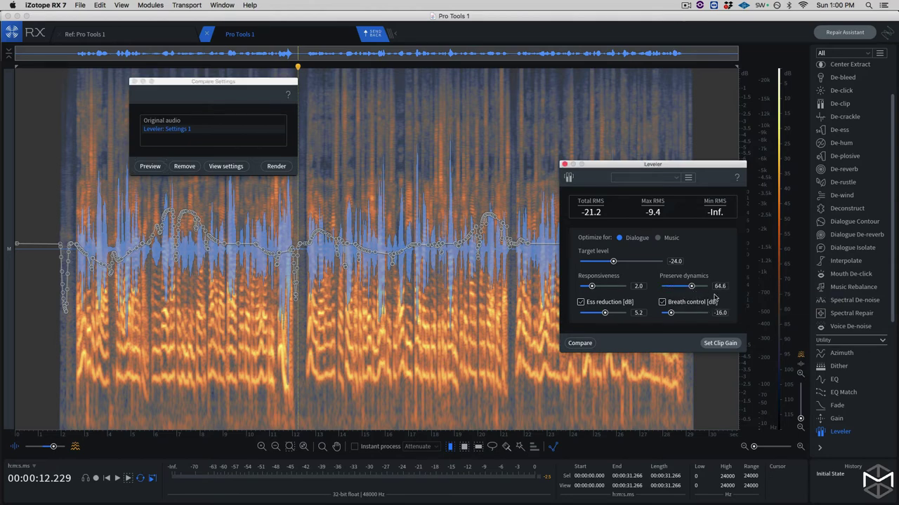
left_click(720, 286)
type("60")
key("Return")
left_click(580, 344)
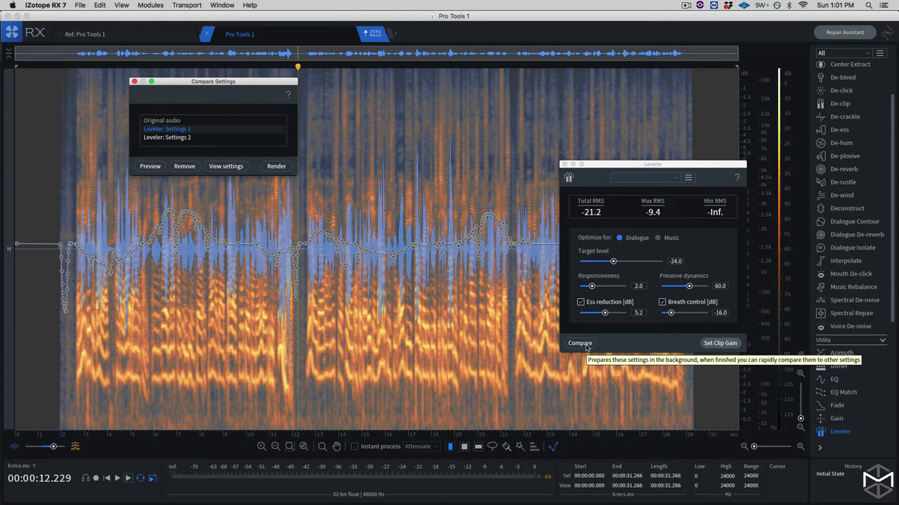
left_click(149, 138)
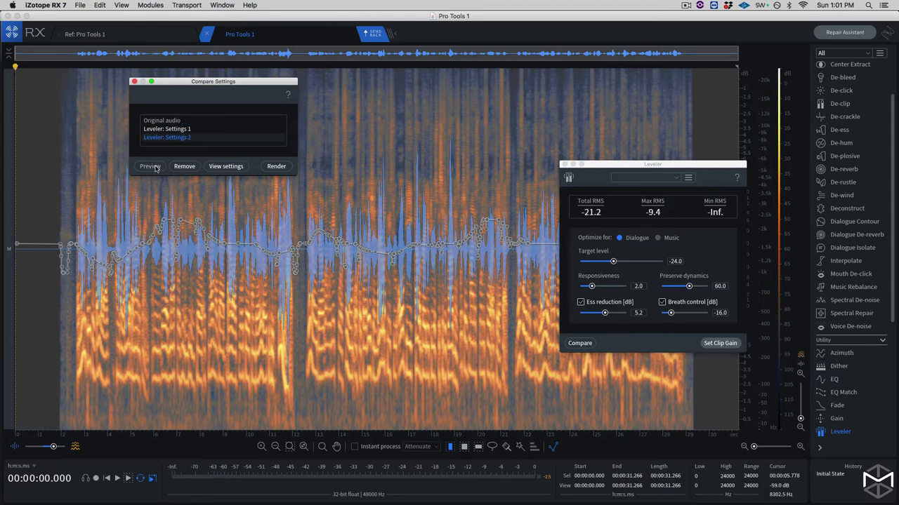
left_click(150, 166)
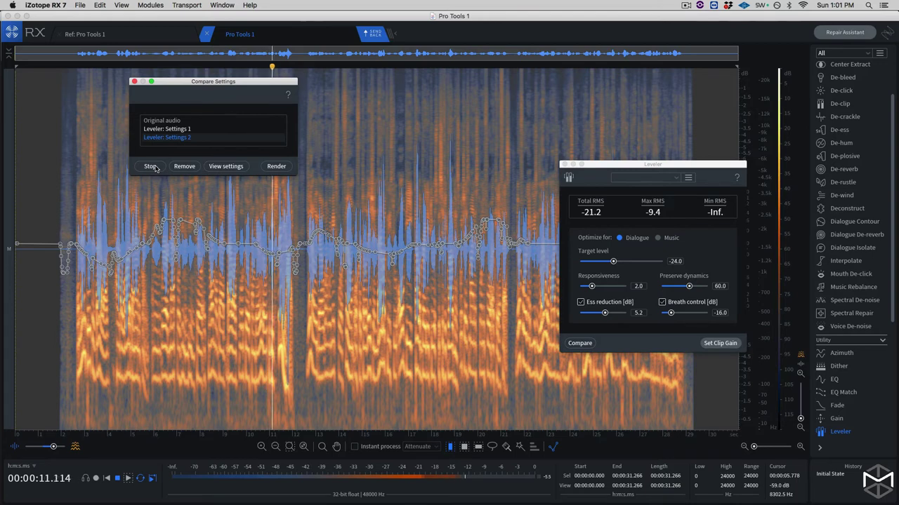
left_click(151, 167)
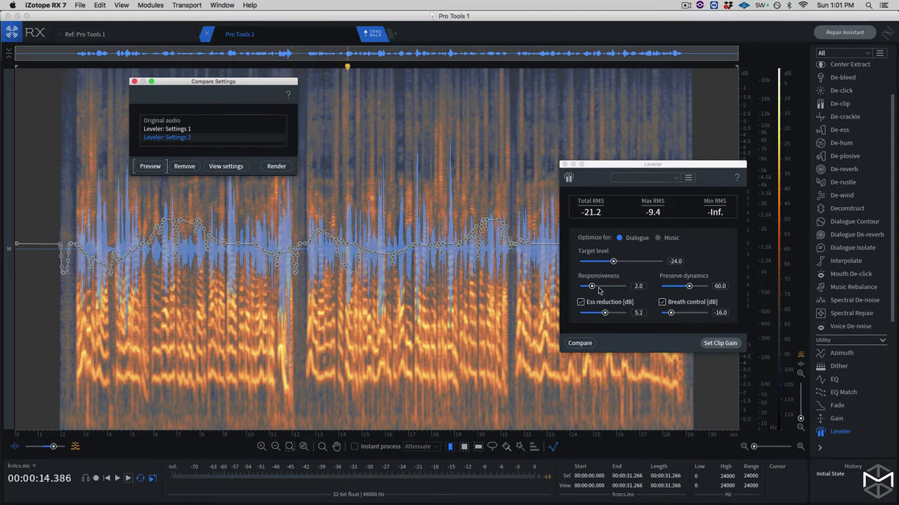
- Add and preview Leveler: Settings 3, fading the spectrogram so the waveform stands out
left_click(592, 287)
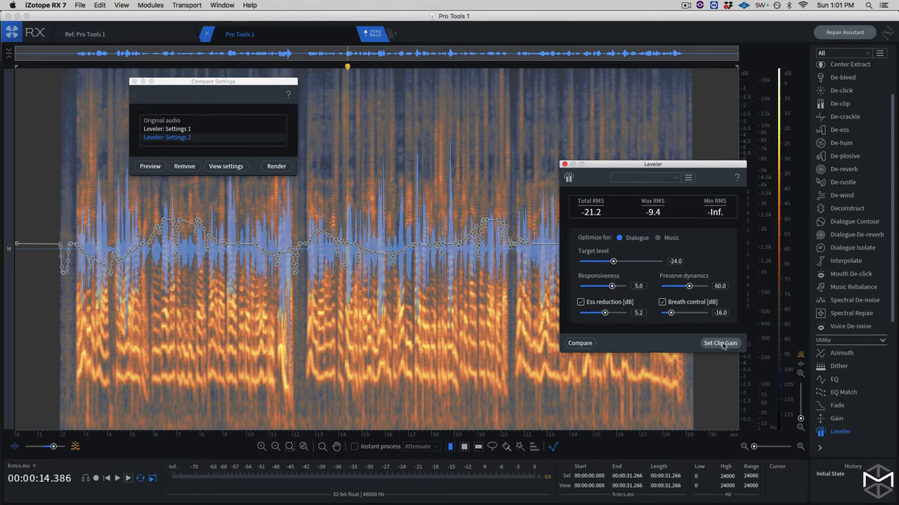
left_click(586, 343)
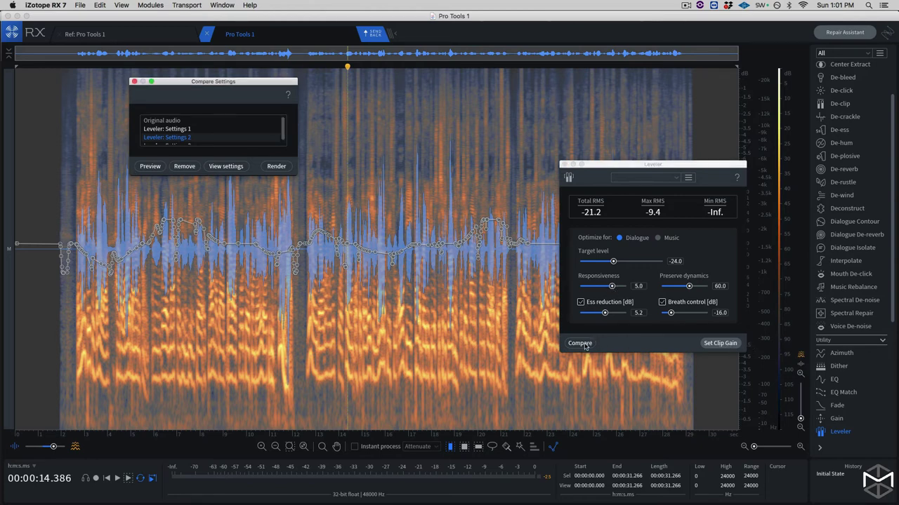
left_click(154, 140)
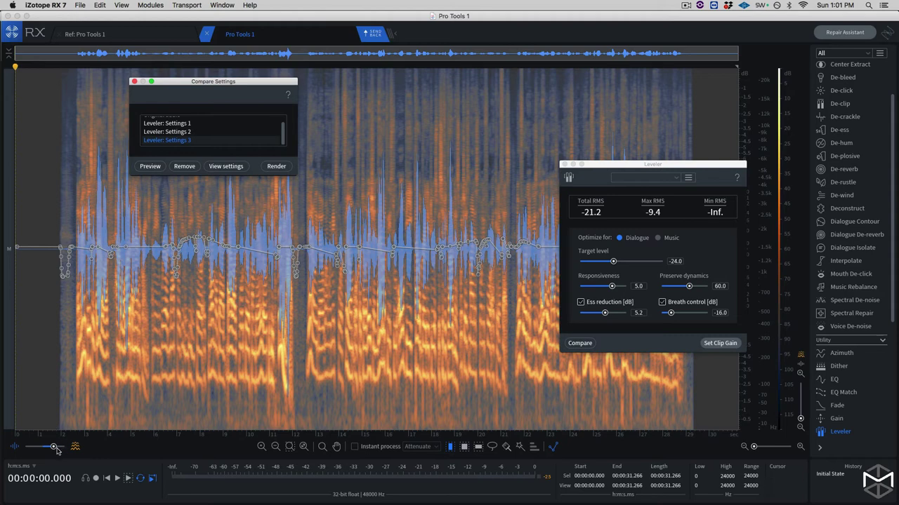
left_click_drag(50, 447, 34, 448)
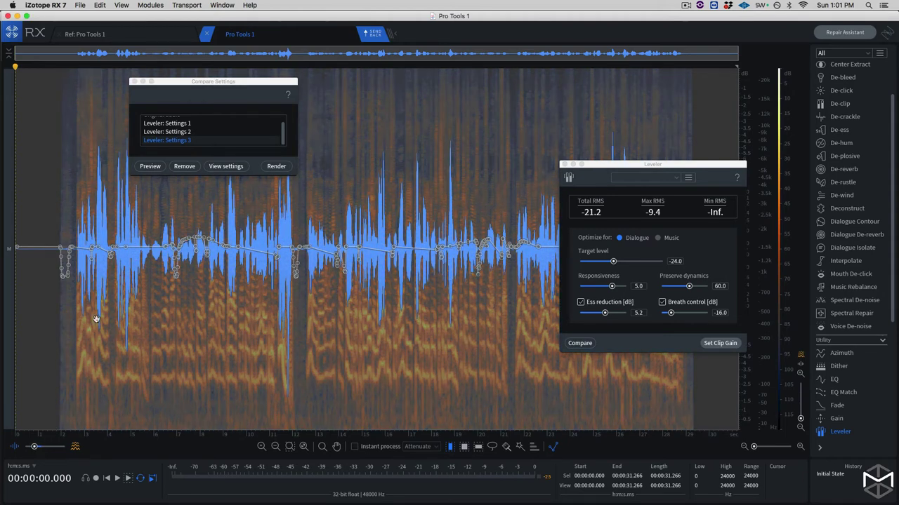
left_click(150, 167)
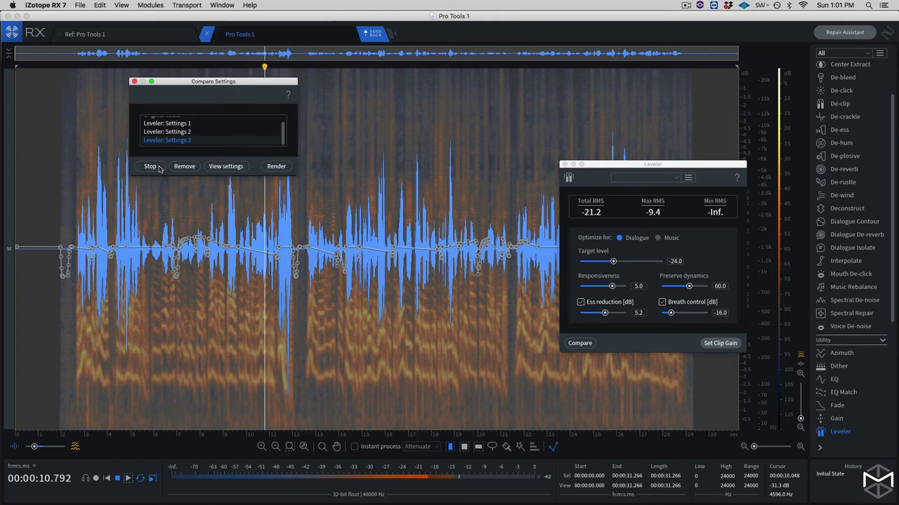
left_click(160, 168)
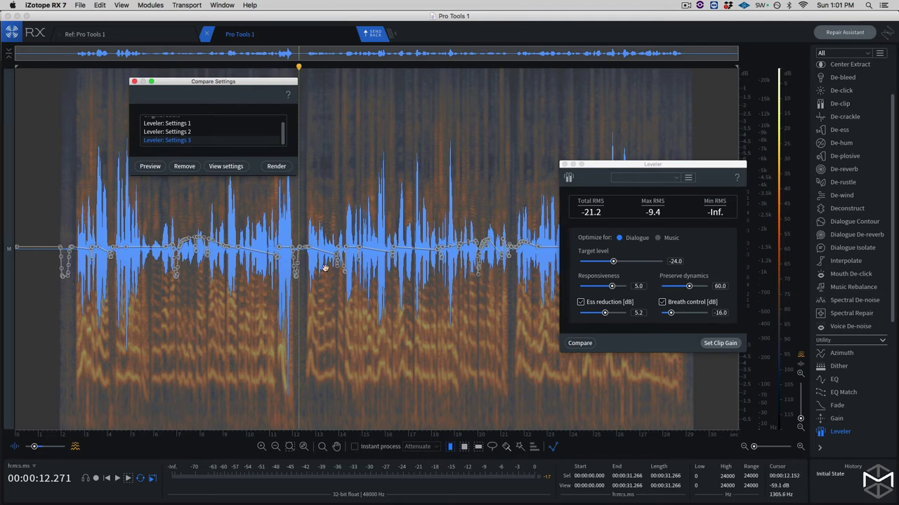
left_click(612, 286)
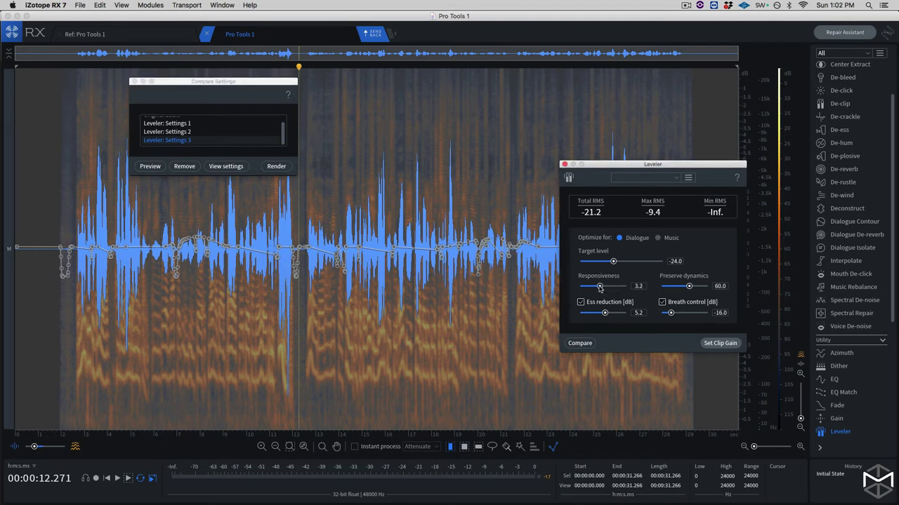
- Store the Responsiveness 3.0 settings as Leveler: Settings 4, preview it, and render it
left_click(577, 344)
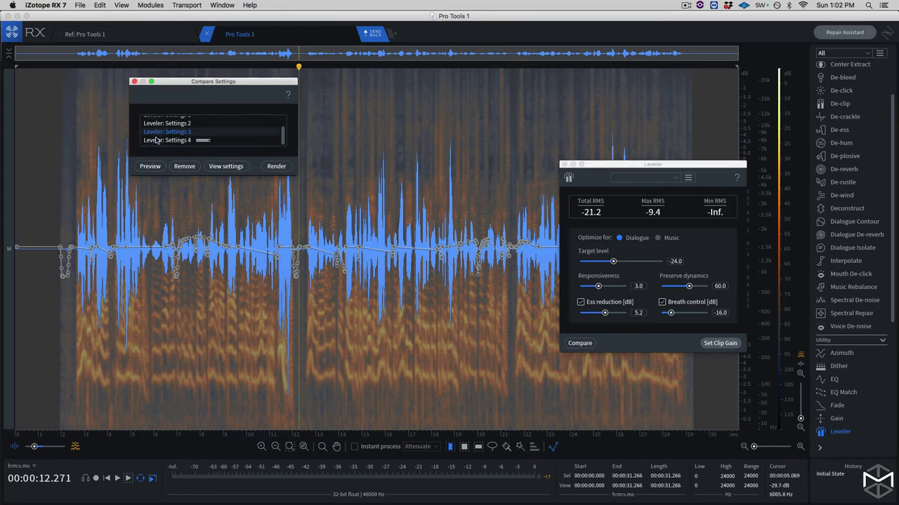
left_click(159, 145)
left_click(149, 167)
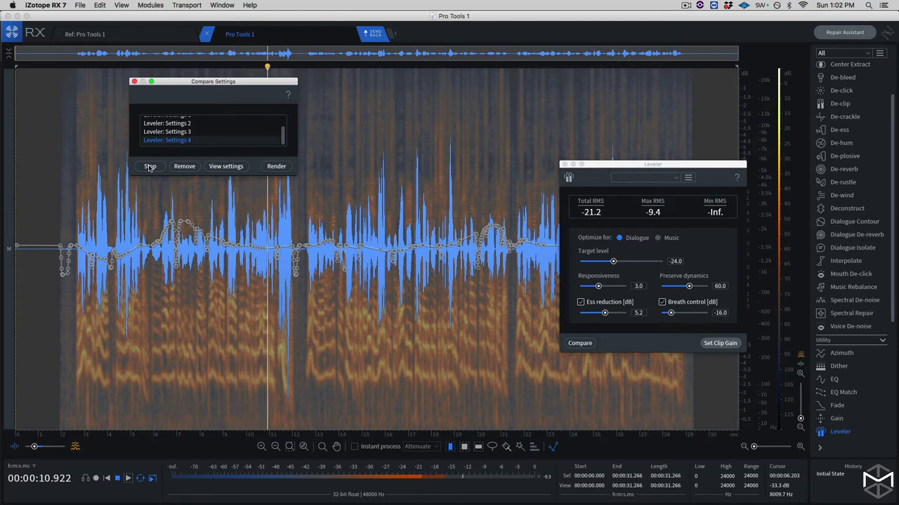
key("space")
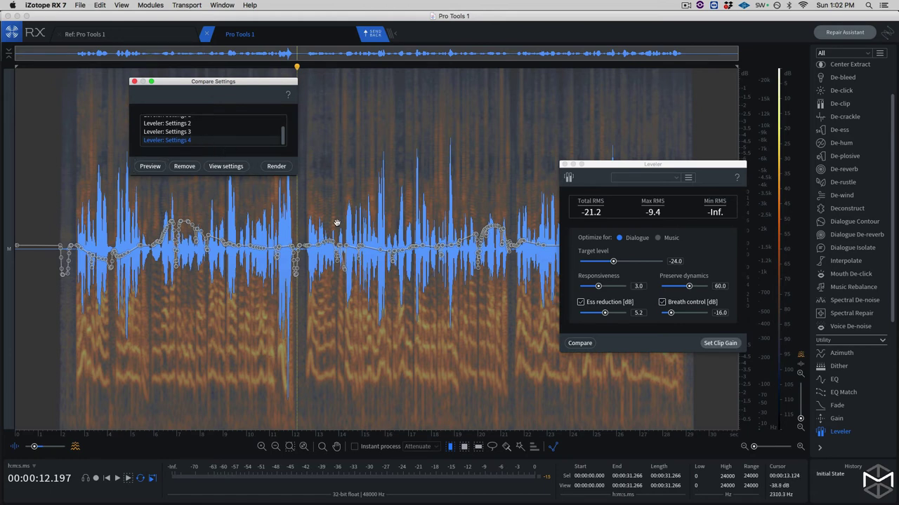
left_click(271, 167)
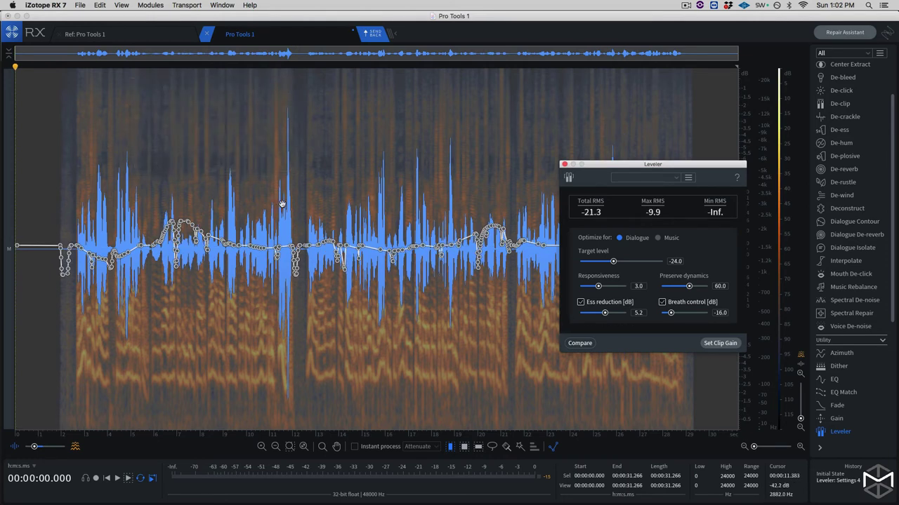
- Close the Leveler, zoom into roughly 7.7–15.5 seconds, and play from 9.2 seconds
left_click(564, 165)
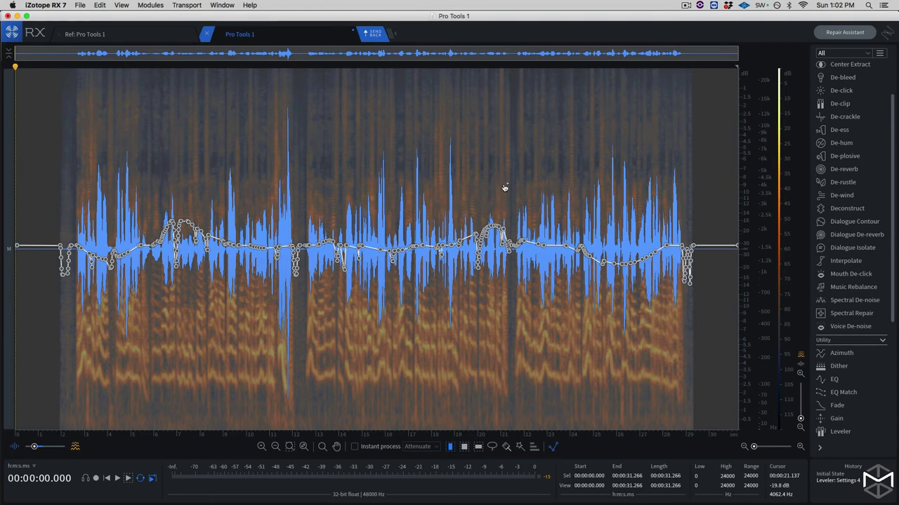
scroll(382, 186, "up", 4)
left_click_drag(391, 56, 296, 63)
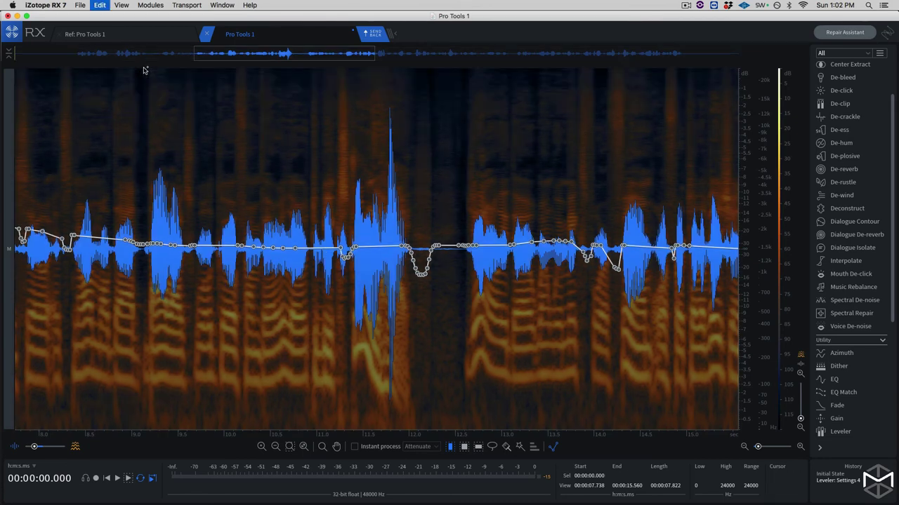
left_click(146, 66)
key("space")
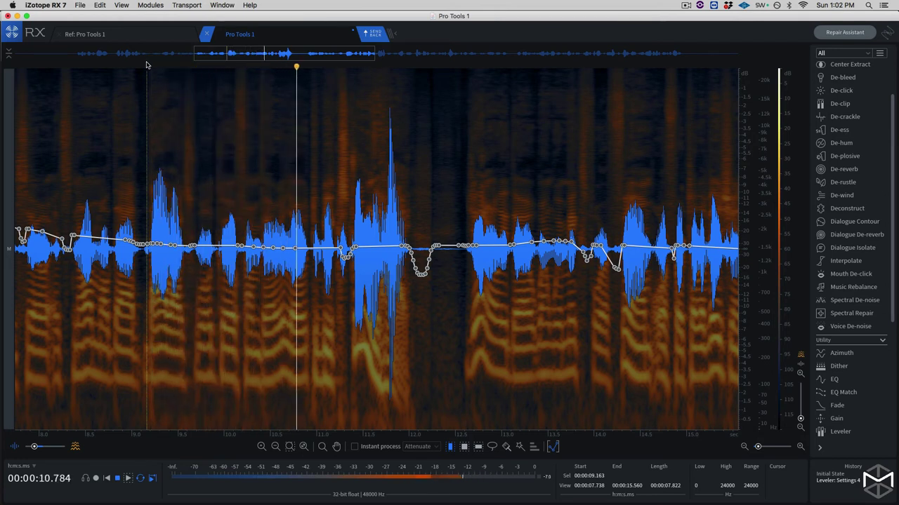
key("space")
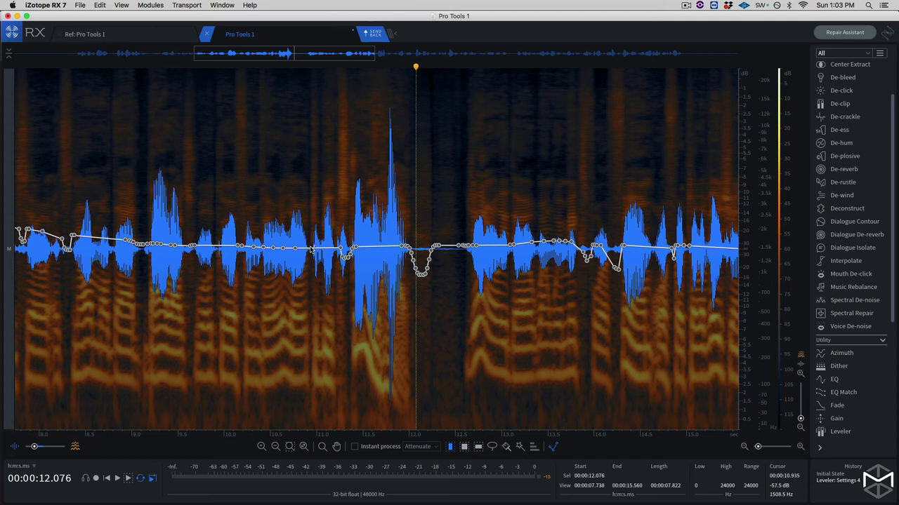
- Add clip gain nodes dipping to about -8.9 dB under the spike, and play from 8.3 seconds
left_click(311, 249)
left_click_drag(321, 249, 328, 285)
left_click_drag(355, 248, 353, 281)
left_click_drag(404, 247, 405, 264)
left_click_drag(406, 271, 391, 308)
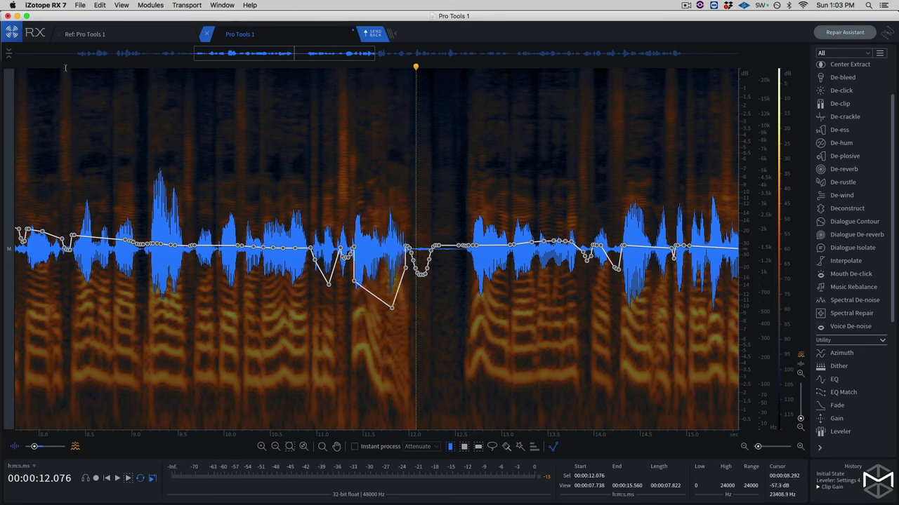
left_click(64, 65)
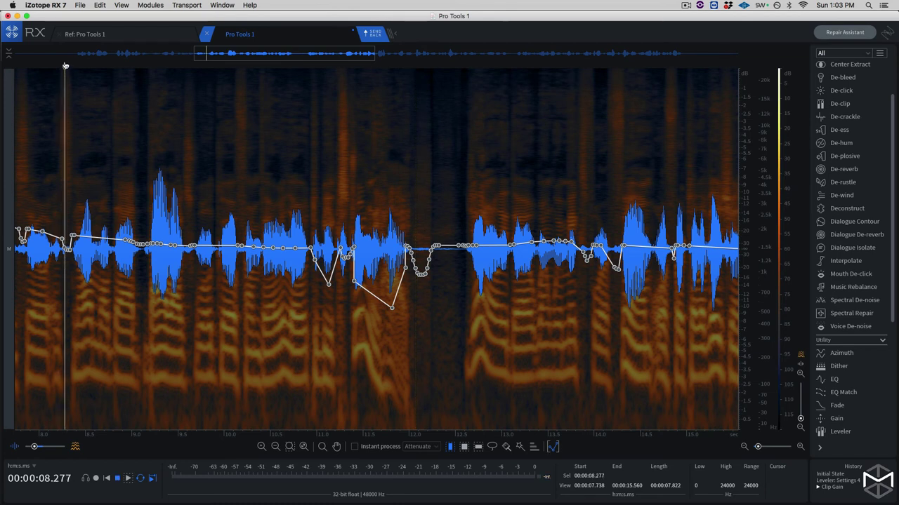
key("space")
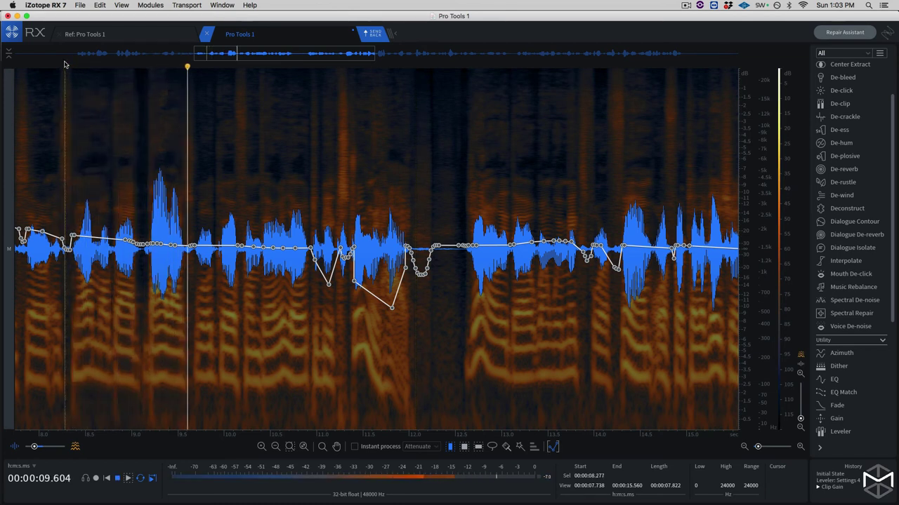
key("space")
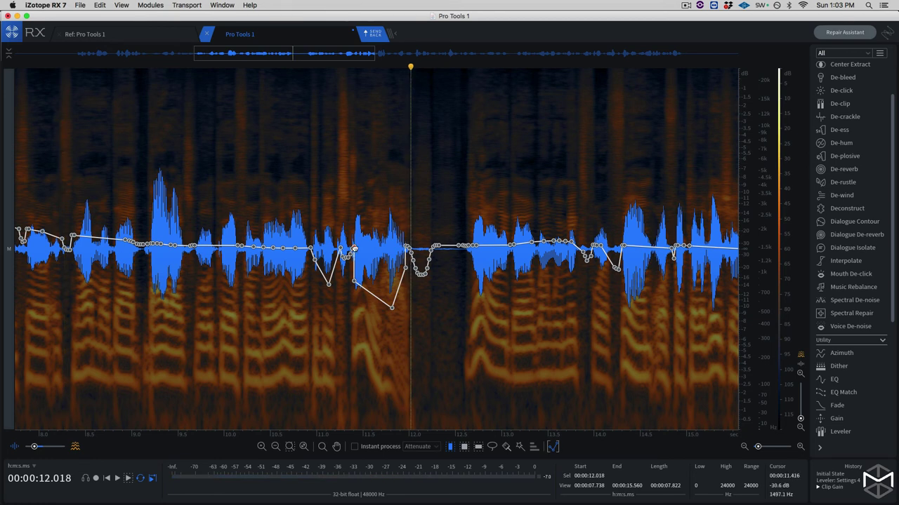
- Adjust the lower node to about -7.8 dB, replay from 9.4 seconds, and zoom out fully
left_click_drag(354, 281, 353, 285)
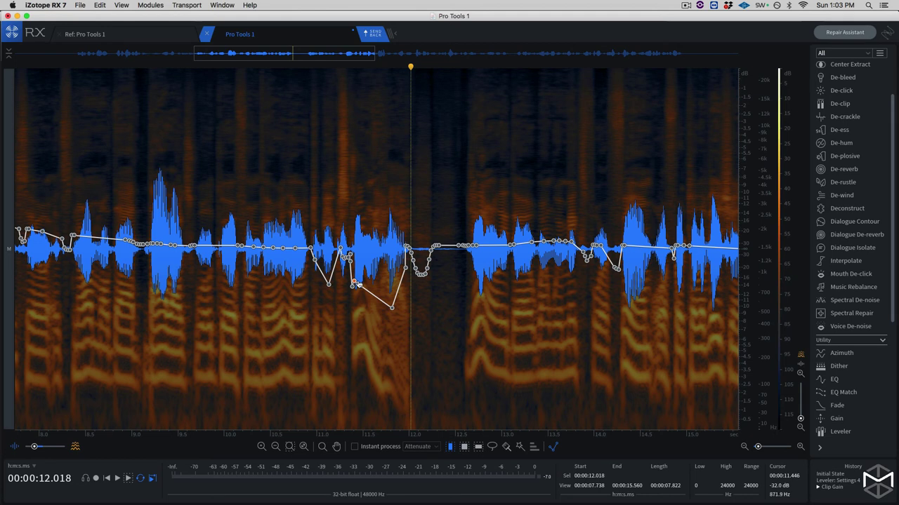
left_click_drag(353, 285, 353, 296)
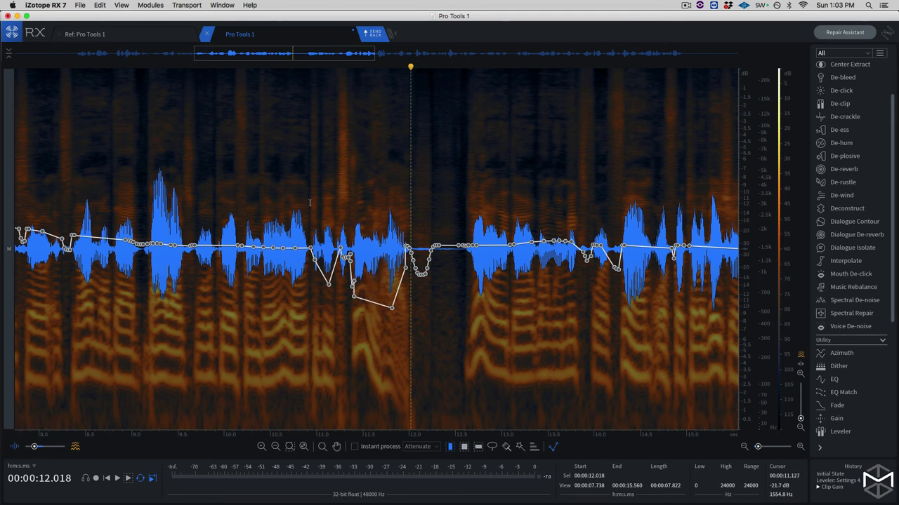
left_click(173, 66)
key("space")
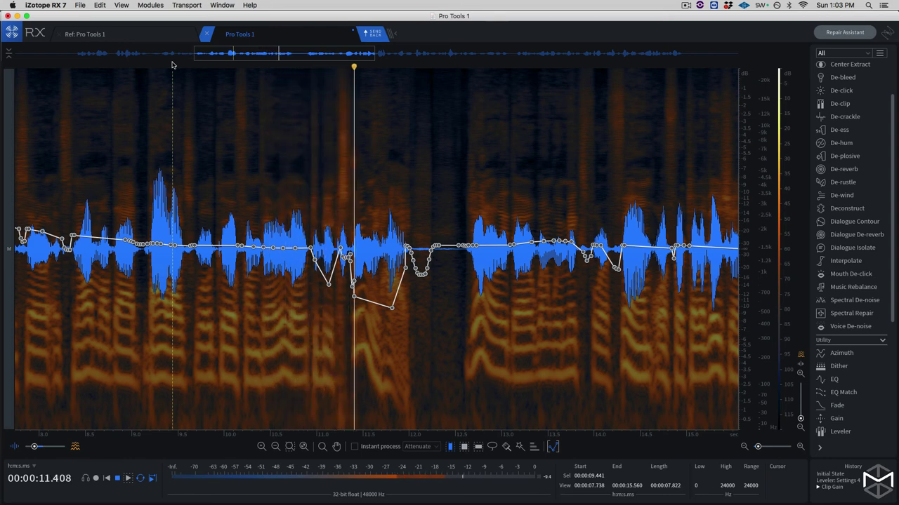
key("space")
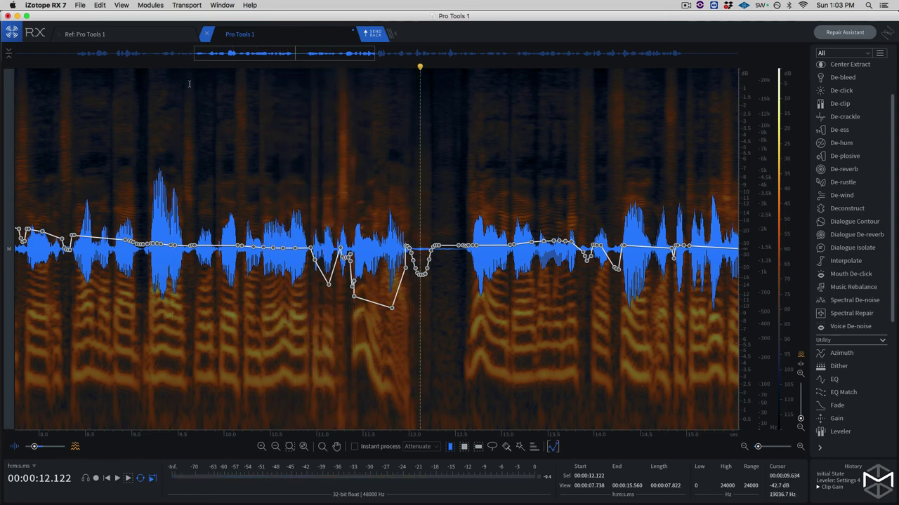
key("super+0")
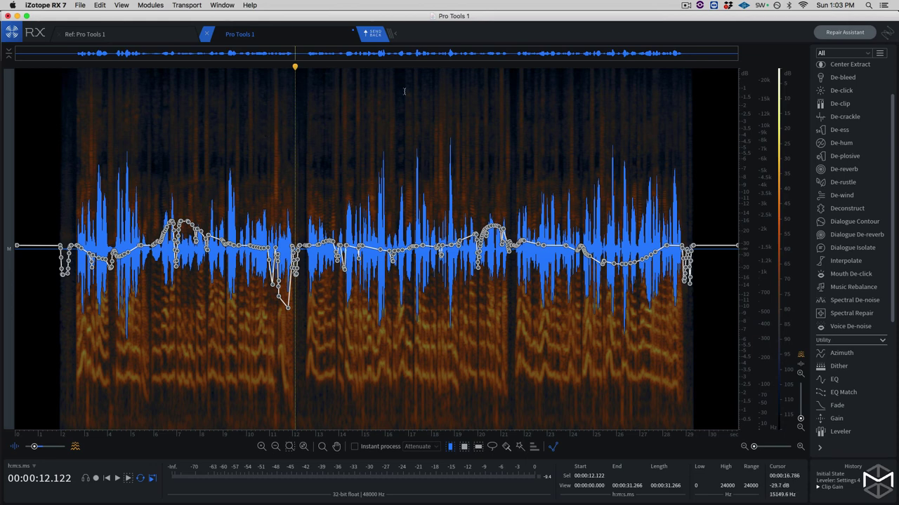
- Render the processed audio onto leveler.RX, then switch to the leveler playlist and back to compare
left_click(372, 33)
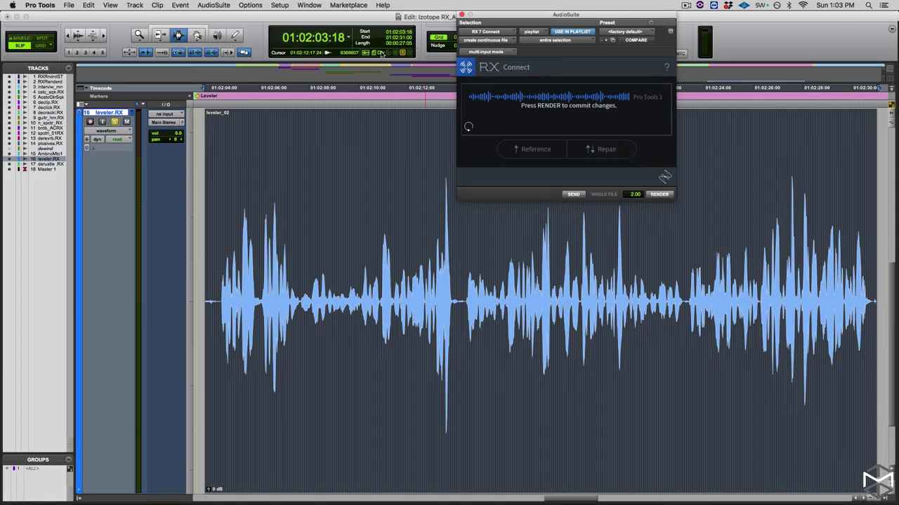
left_click(657, 195)
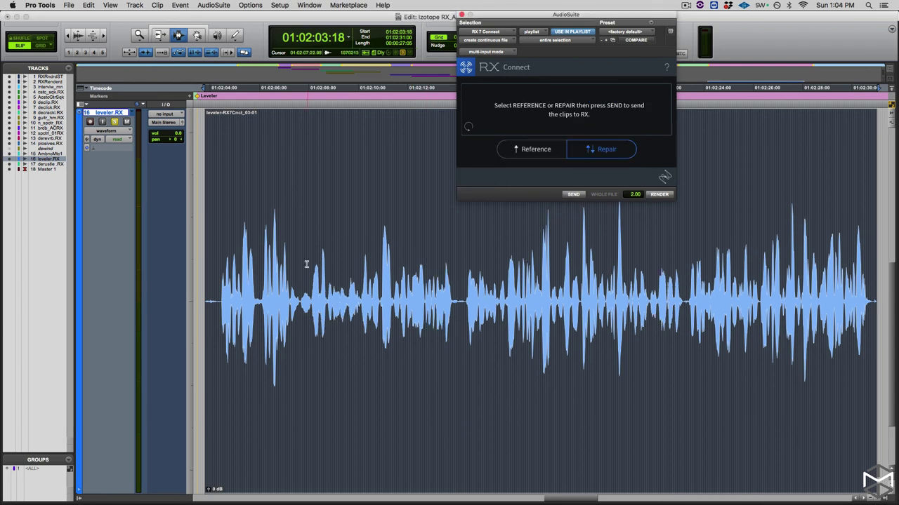
left_click(132, 113)
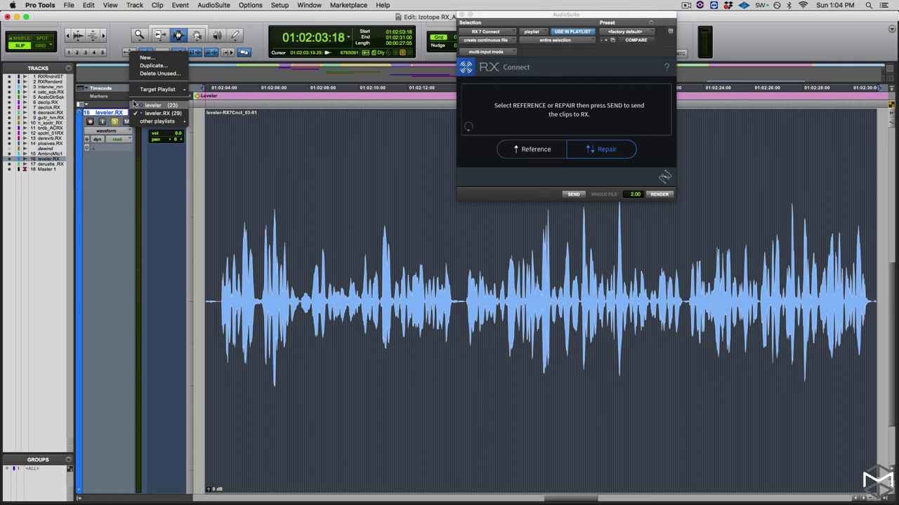
left_click(153, 104)
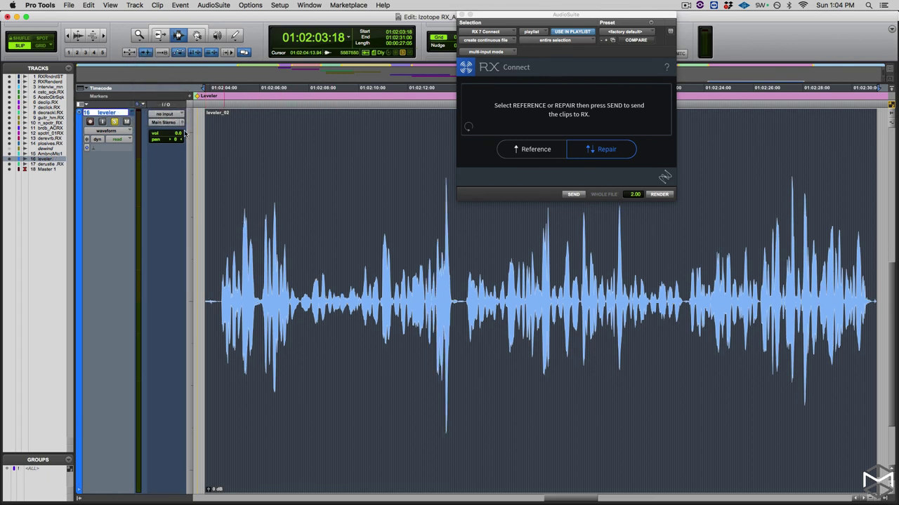
left_click(132, 114)
left_click(147, 121)
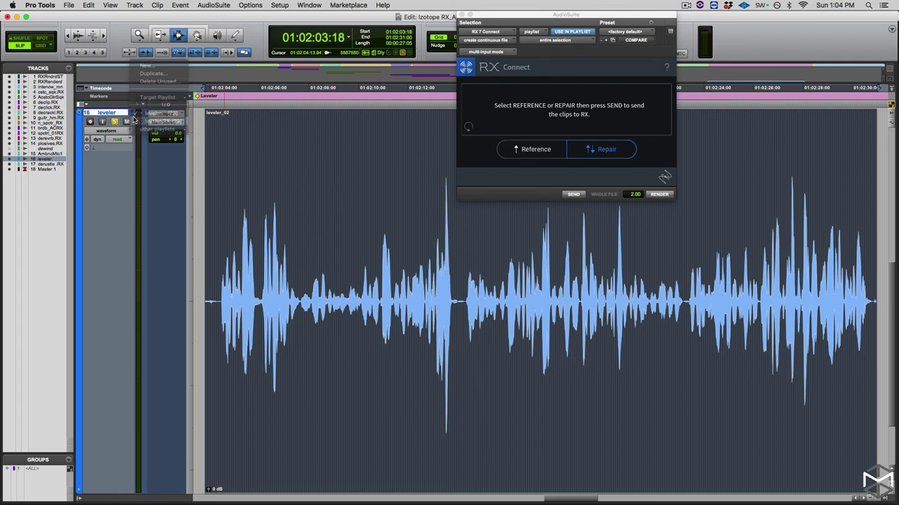